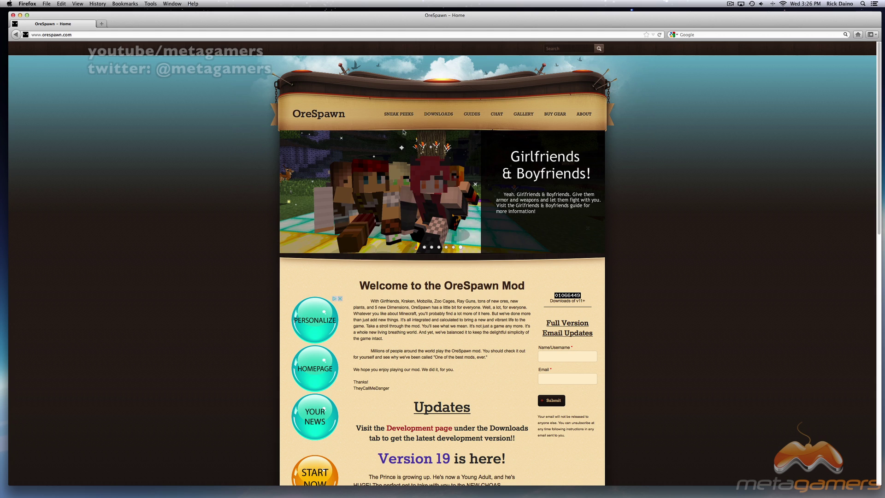
Open the OreSpawn Download page and go to the Forge link in its technical information section.
mouse_move(439, 117)
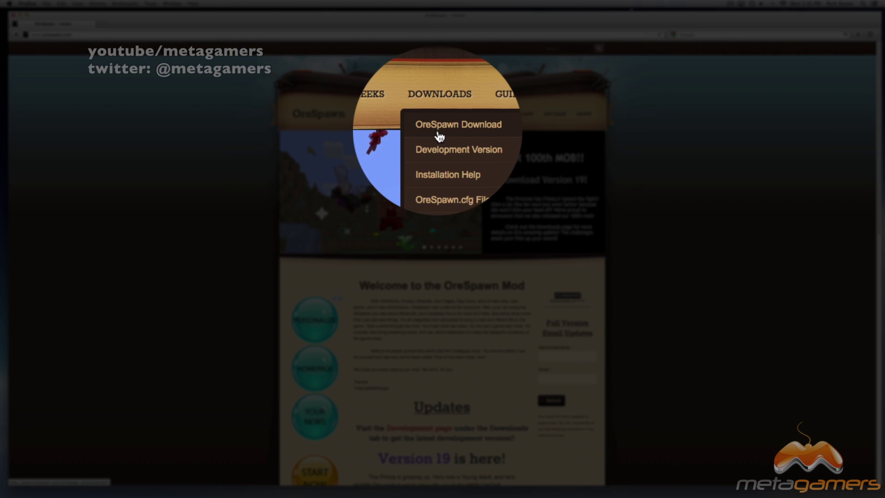
left_click(438, 130)
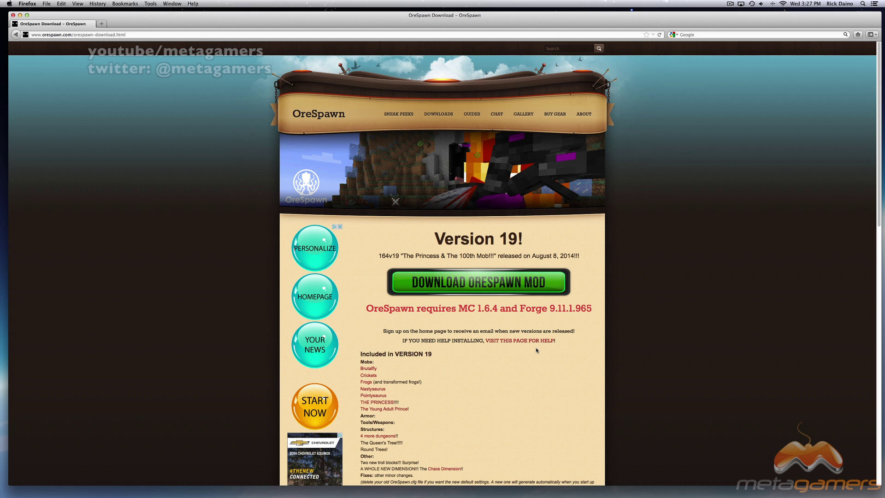
scroll(535, 350, "down", 15)
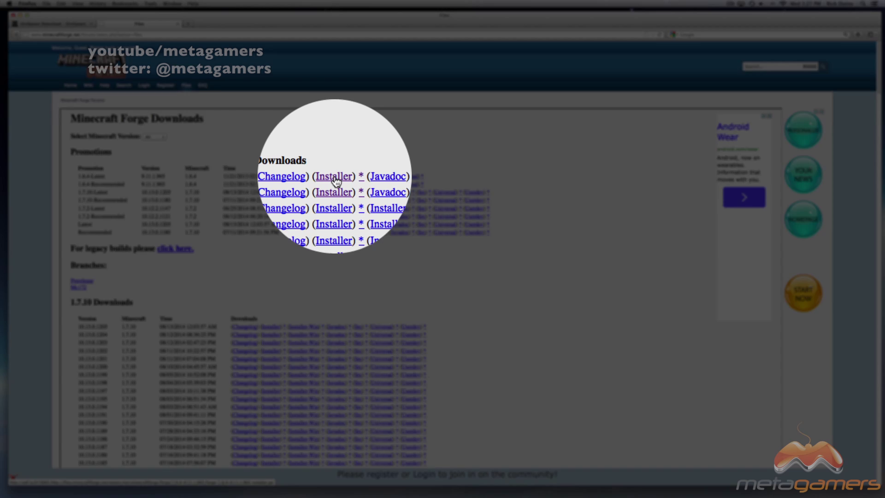
Download the Forge 1.6.4-9.11.1.965 installer, dismissing the adf.ly pop-ups, skipping the ad and saving the jar file.
left_click(335, 179)
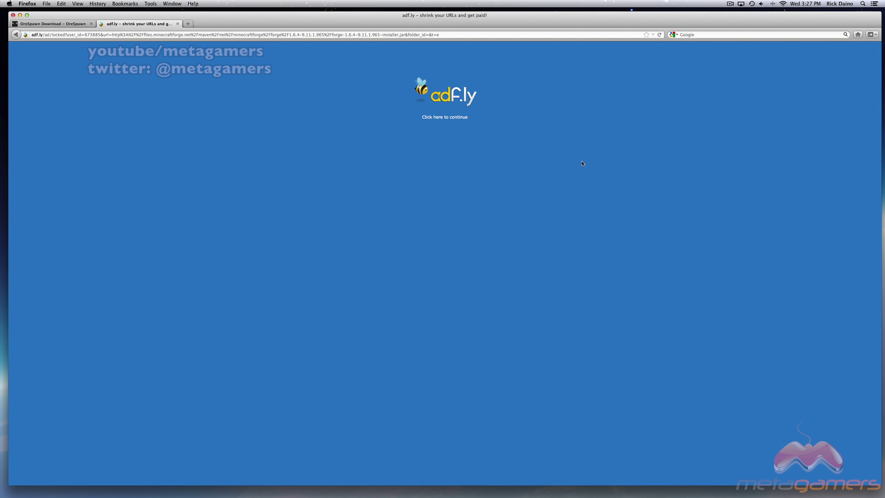
left_click(435, 118)
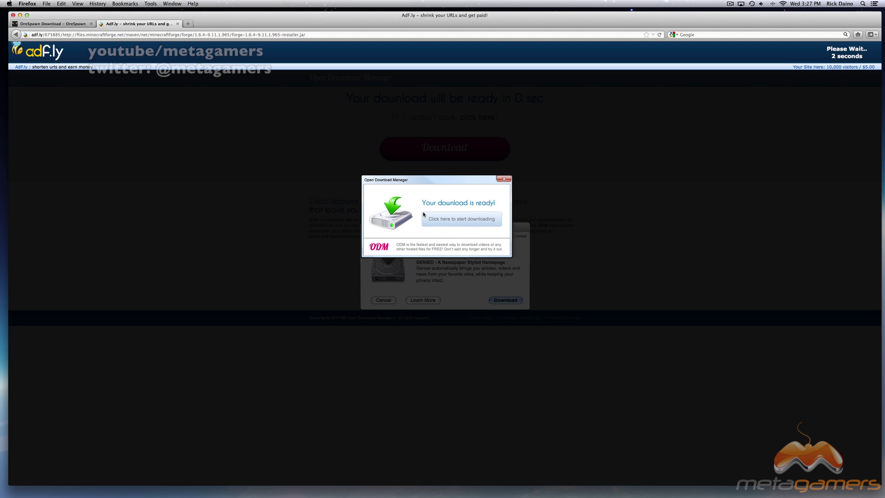
left_click(506, 180)
left_click(388, 302)
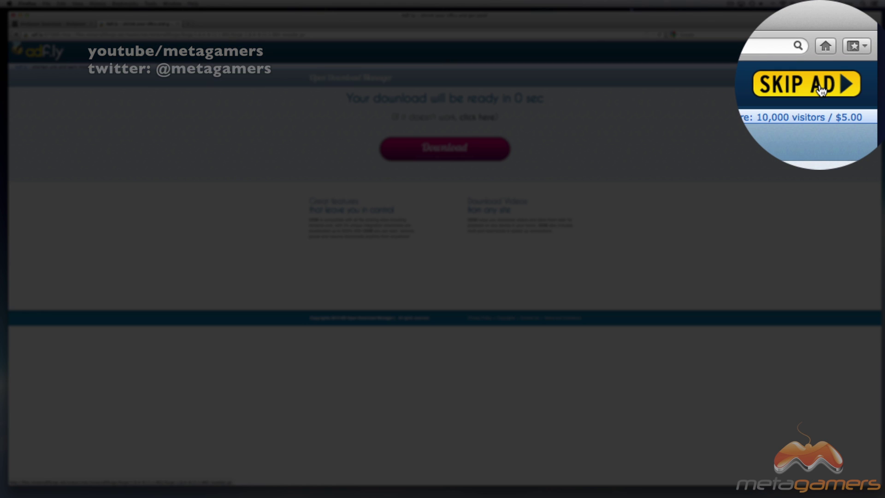
left_click(855, 54)
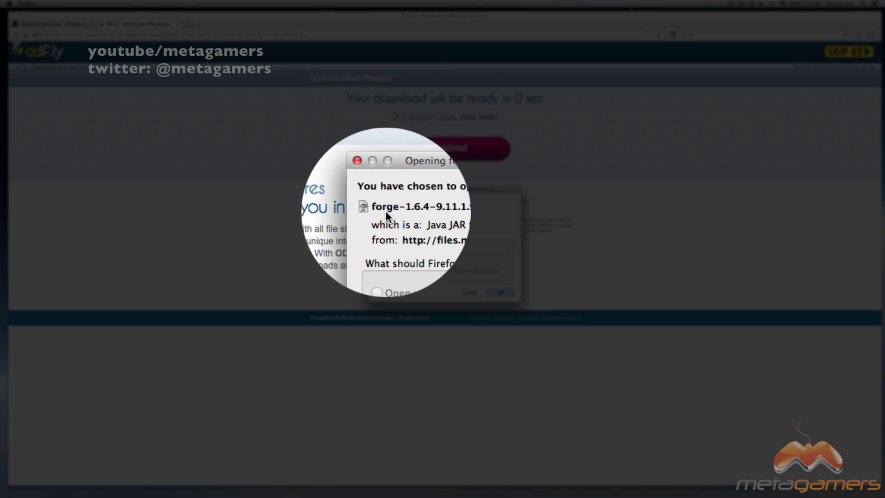
left_click(382, 258)
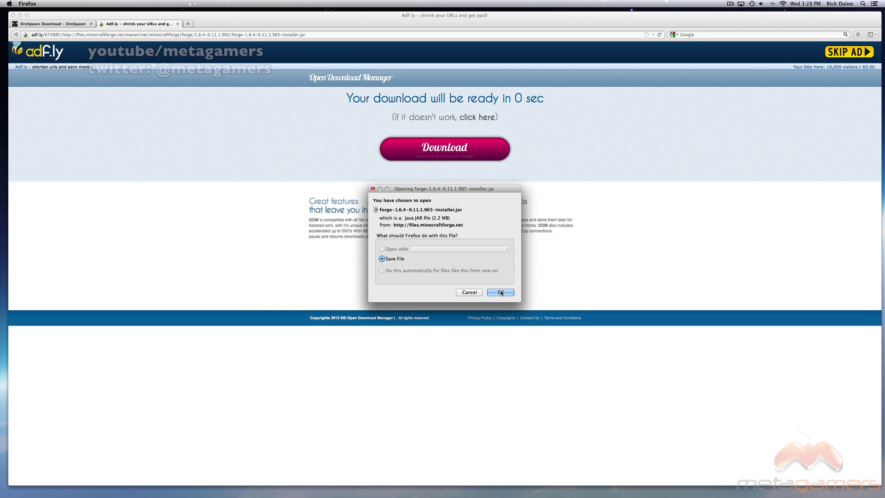
left_click(501, 293)
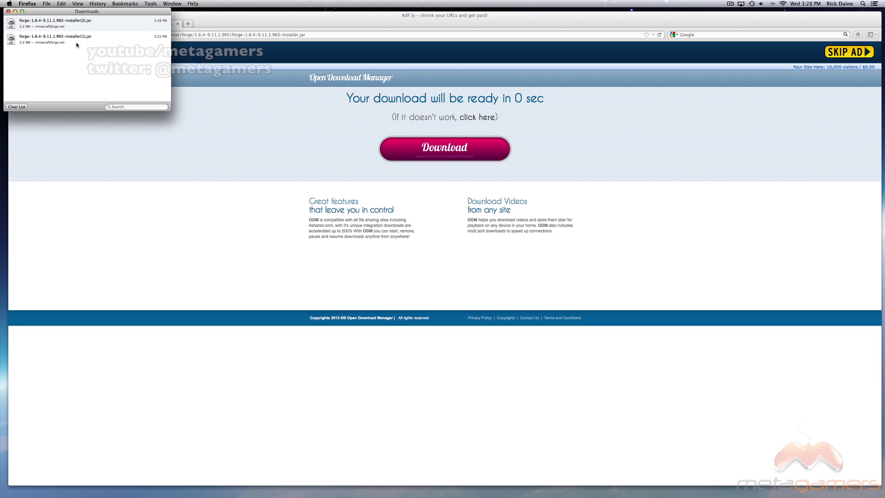
Launch the downloaded forge-1.6.4-9.11.1.965-installer(1).jar to view its install options, and close it without installing.
double_click(63, 39)
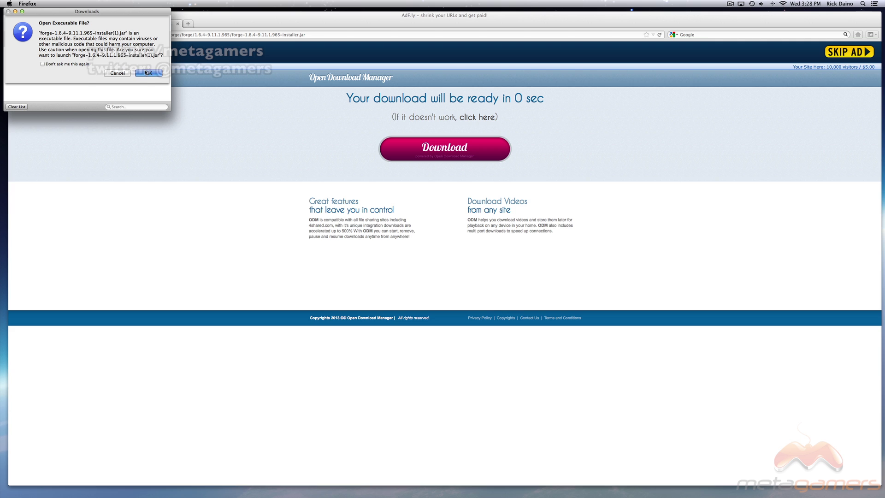
left_click(147, 72)
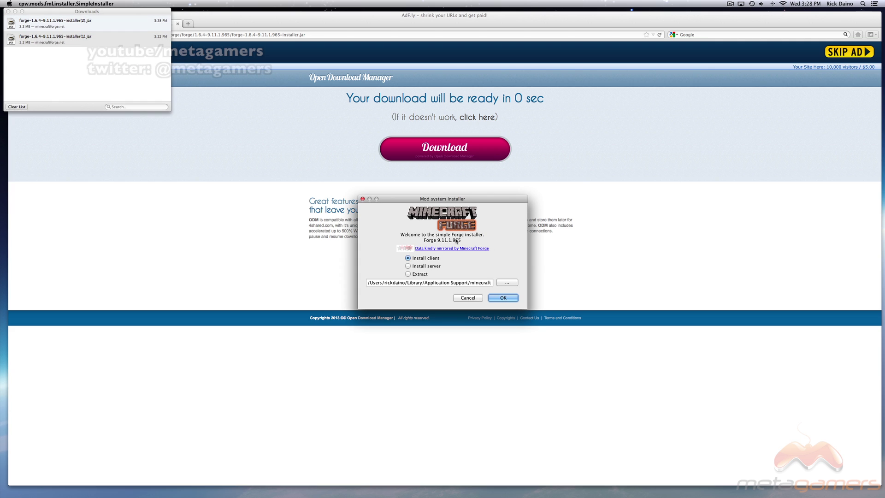
left_click(8, 12)
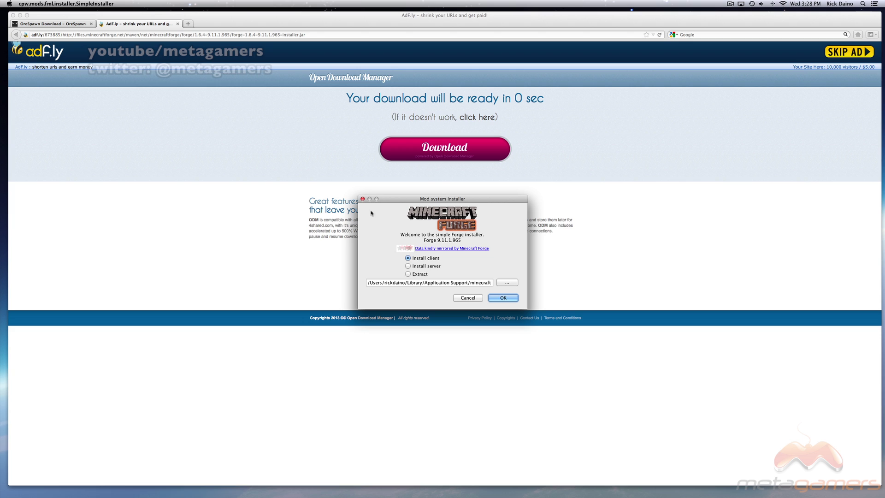
left_click(362, 199)
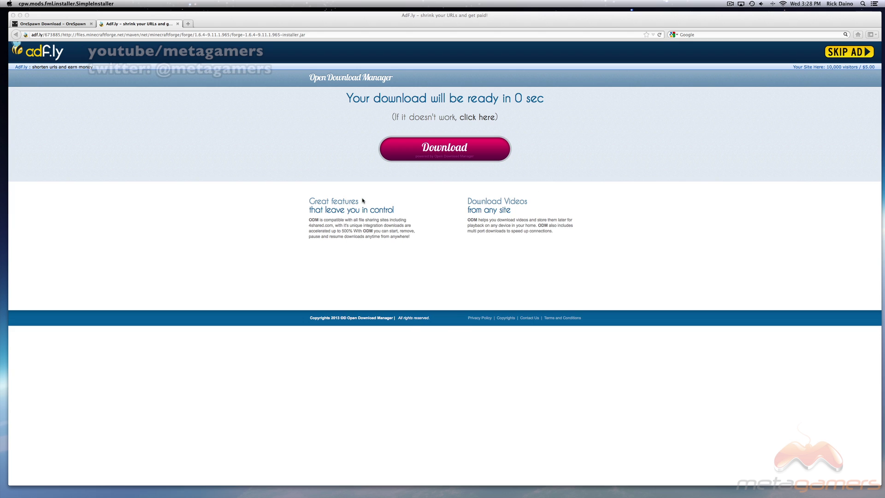
Return to the OreSpawn download page and download the version 19 mod, skipping the ad and saving orespawn164v19.zip.
left_click(177, 24)
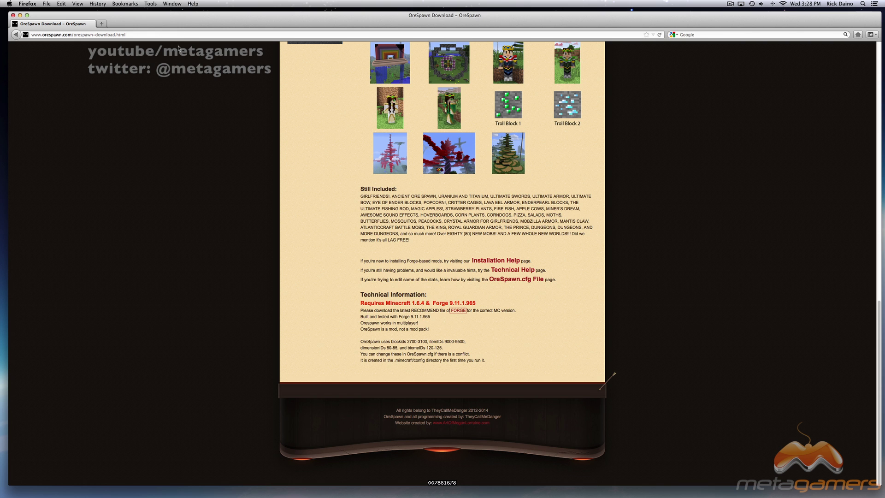
scroll(622, 219, "up", 15)
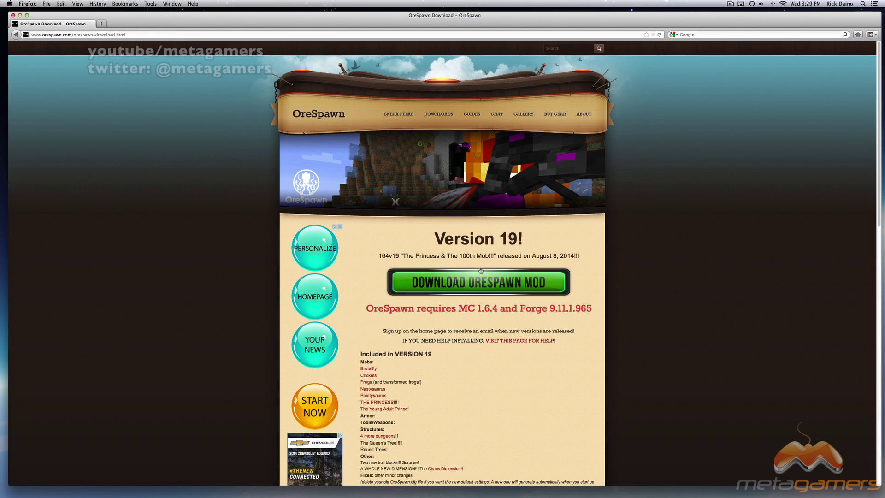
mouse_move(445, 116)
left_click(521, 286)
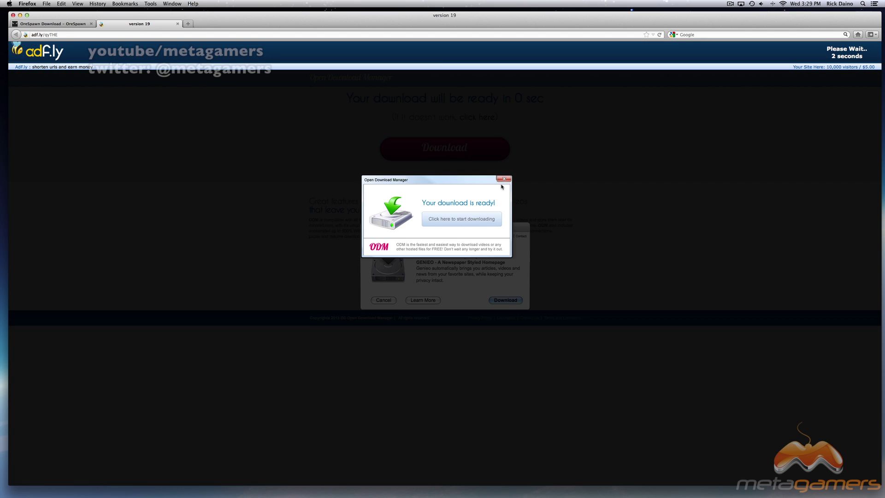
left_click(504, 179)
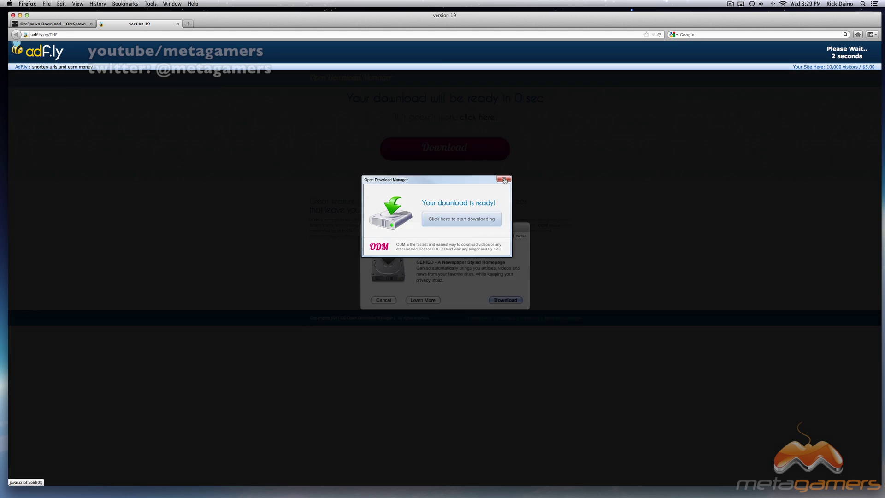
left_click(383, 300)
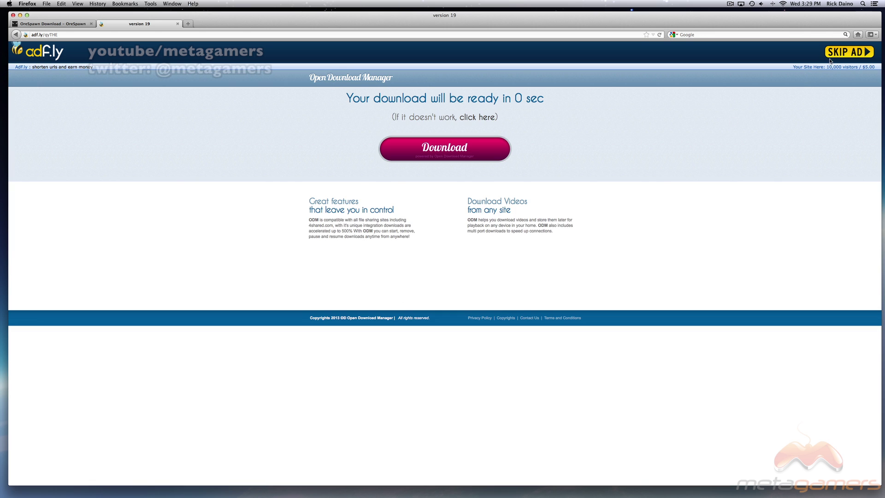
left_click(836, 54)
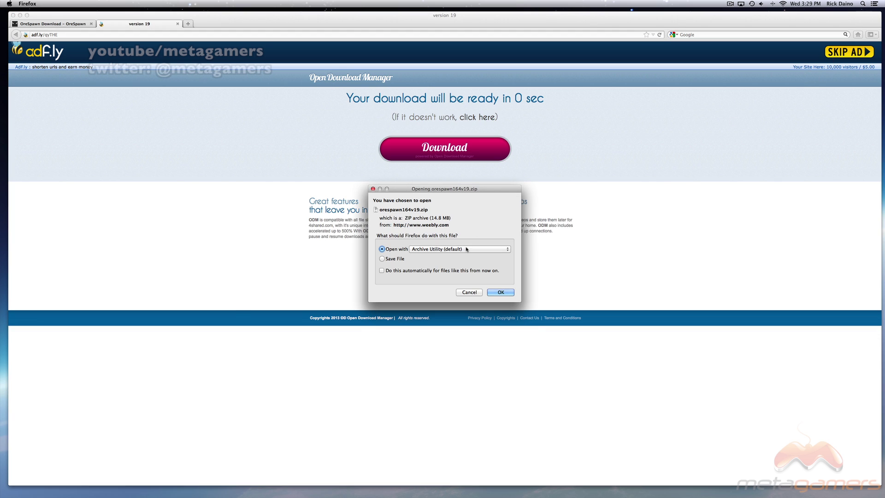
left_click(391, 260)
left_click(501, 293)
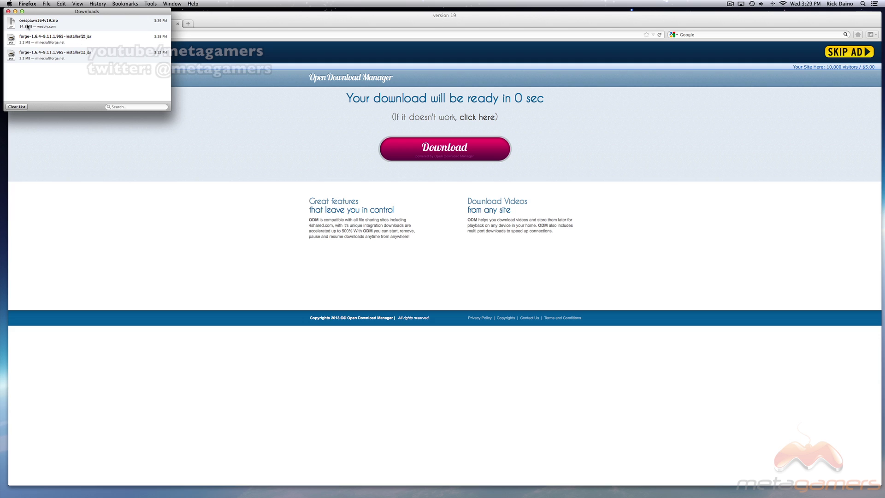
Close the downloads list and the ad page, and quit Firefox.
left_click(8, 11)
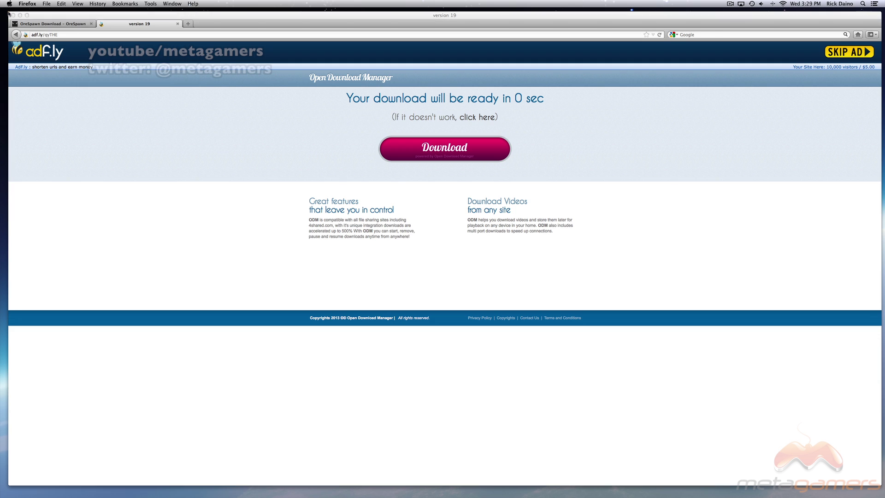
left_click(178, 24)
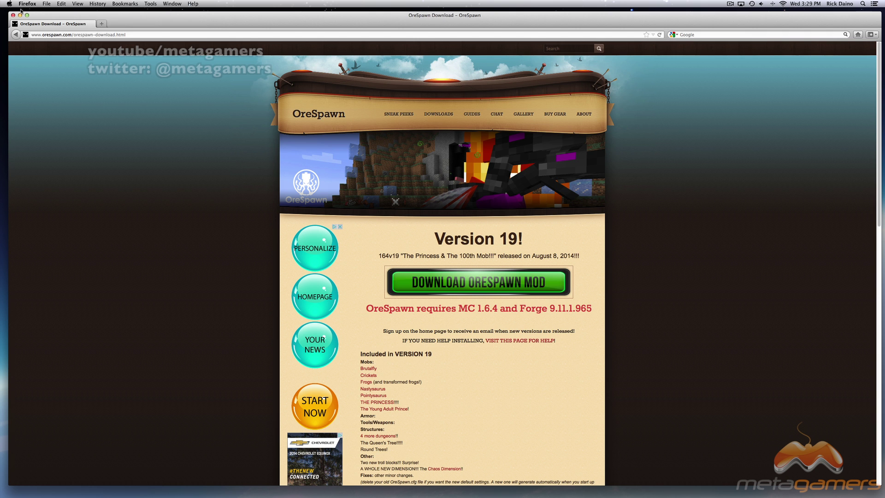
left_click(27, 3)
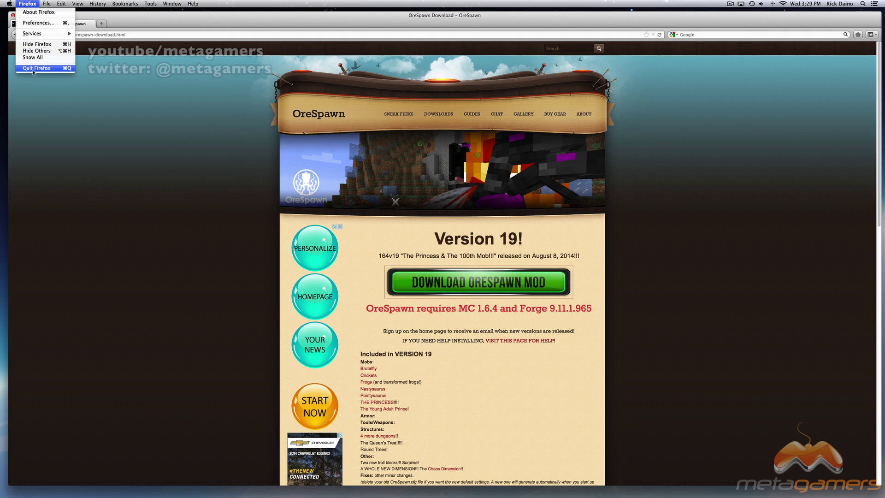
left_click(37, 68)
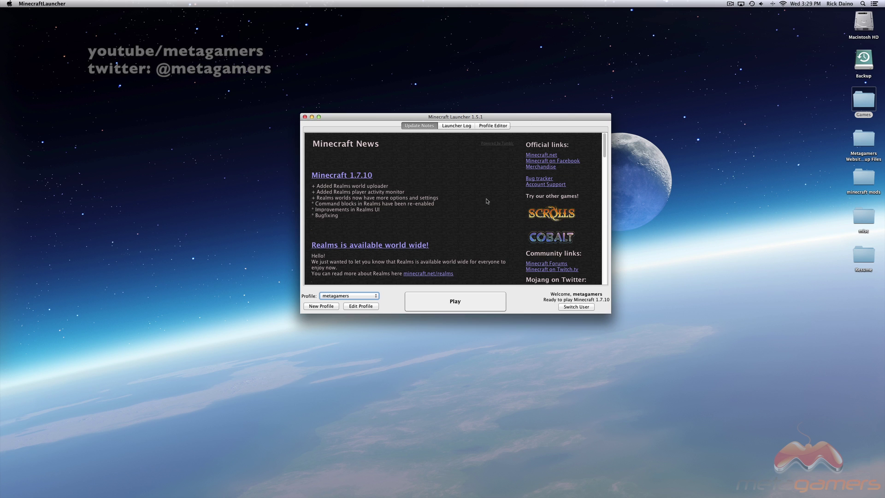
Switch to Finder and go to the folder ~/Library/Application Support/.
left_click(104, 80)
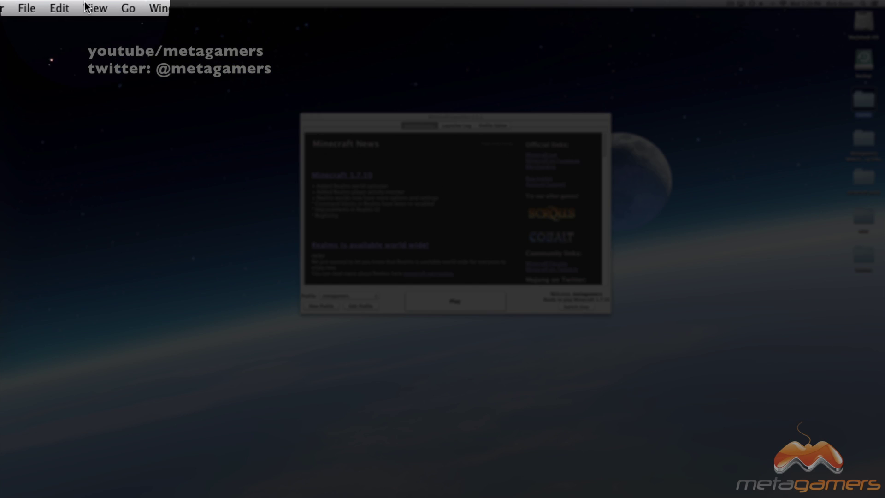
left_click(92, 9)
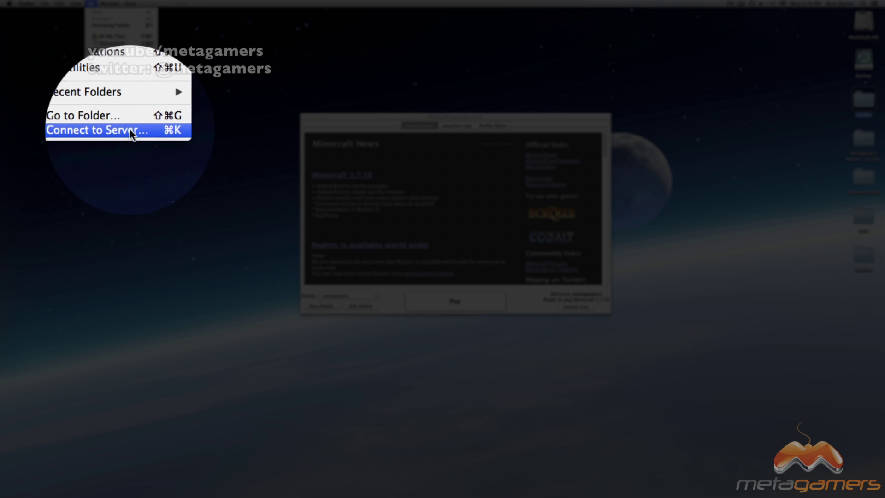
left_click(127, 123)
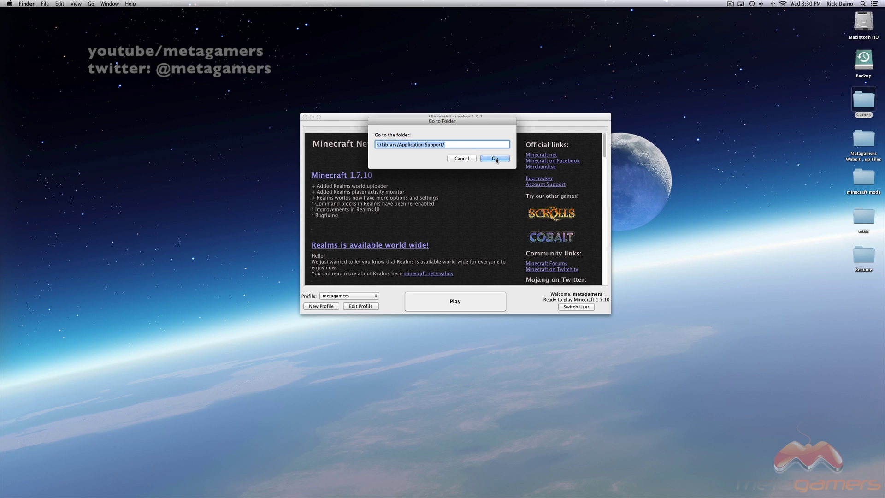
left_click(496, 159)
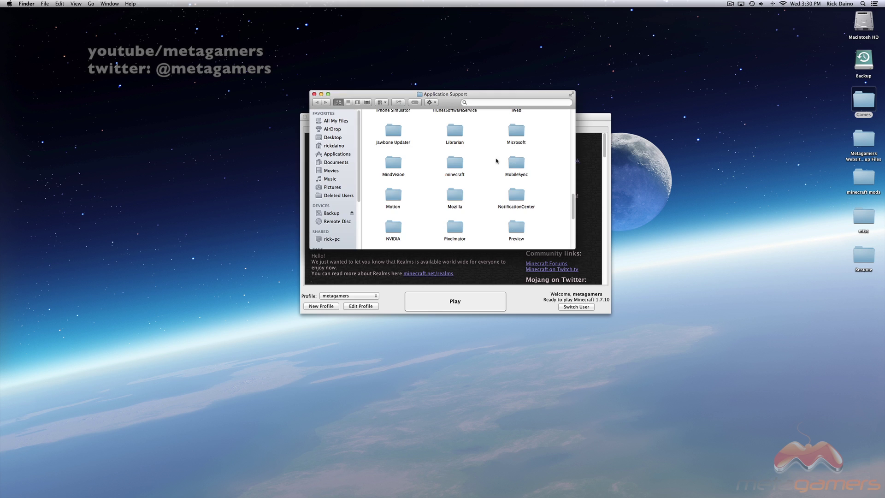
Open the mods folder inside the minecraft folder.
double_click(456, 167)
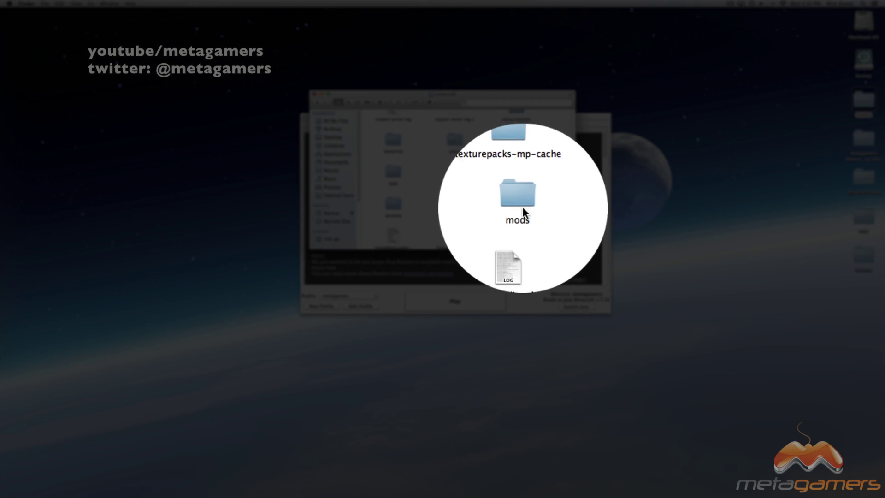
right_click(545, 203)
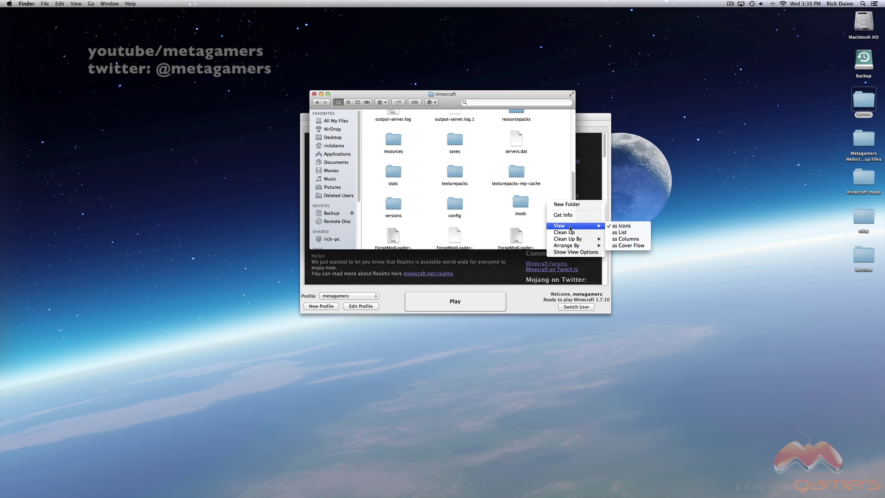
left_click(529, 219)
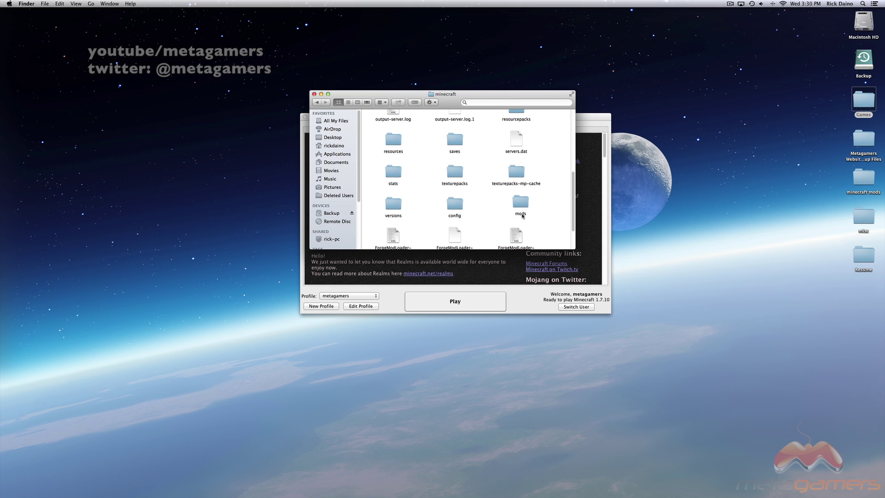
double_click(522, 205)
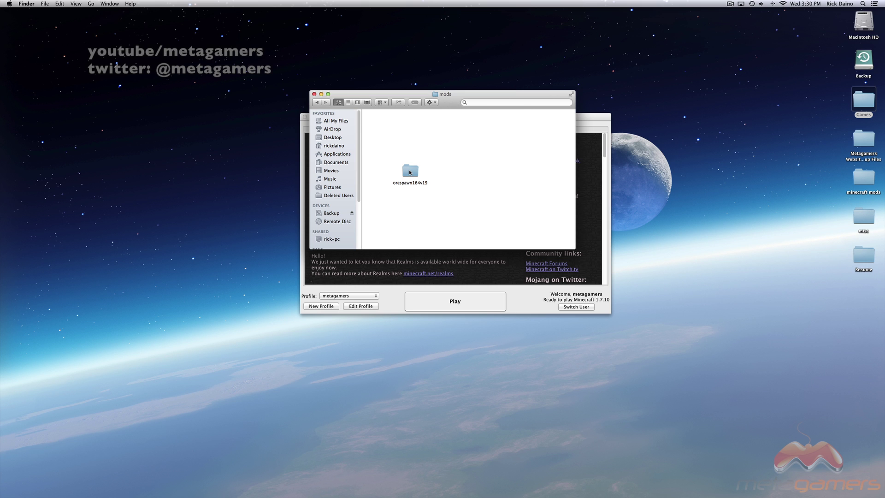
Move the orespawn164v19 folder to the desktop and back into the mods folder, and close the folder window.
left_click(409, 172)
left_click_drag(409, 173, 738, 394)
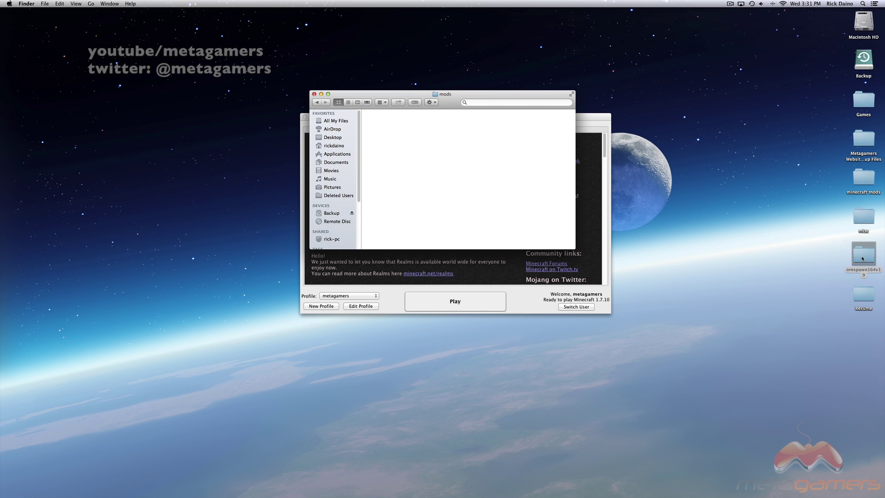
left_click_drag(862, 258, 497, 177)
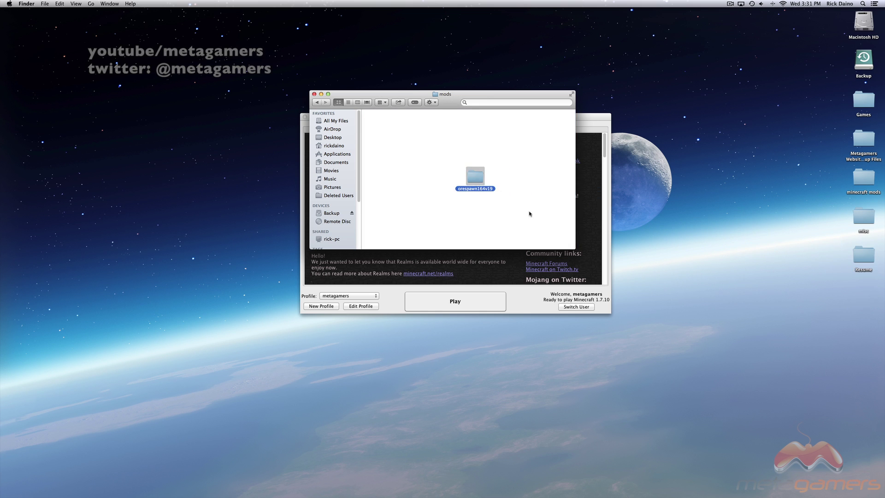
left_click(315, 94)
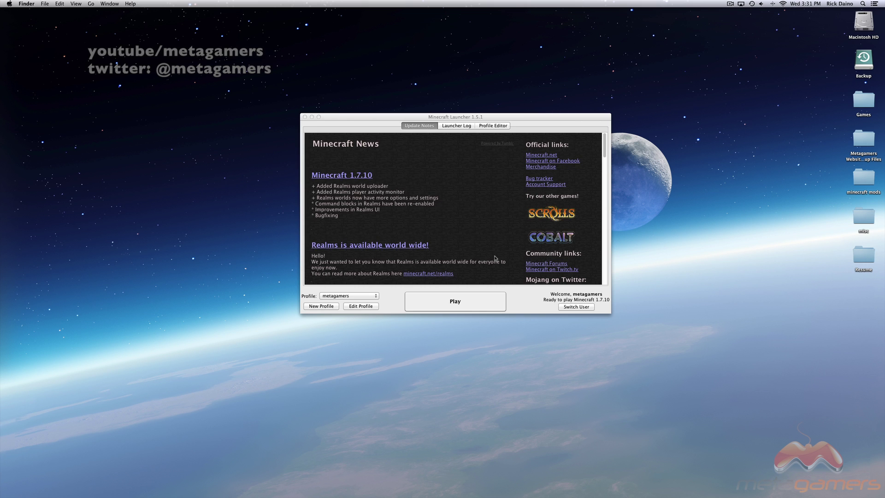
Switch to the Minecraft Launcher and select the Forge profile.
left_click(554, 118)
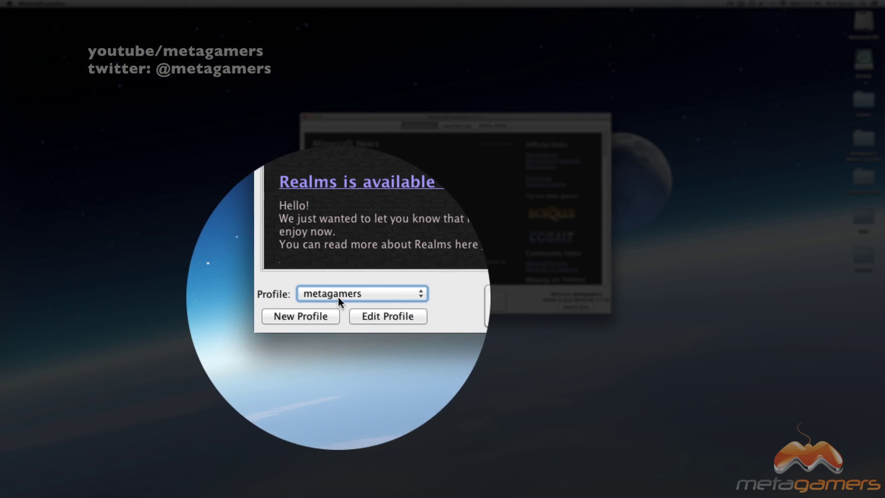
left_click(370, 294)
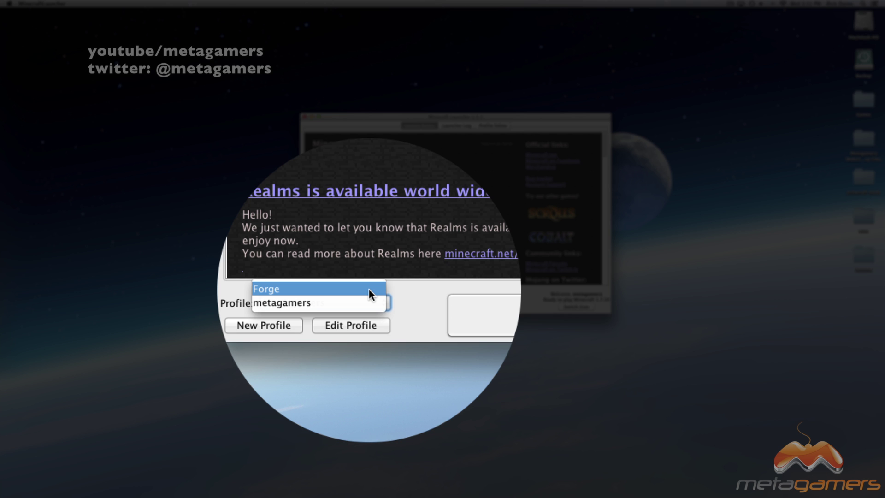
left_click(368, 289)
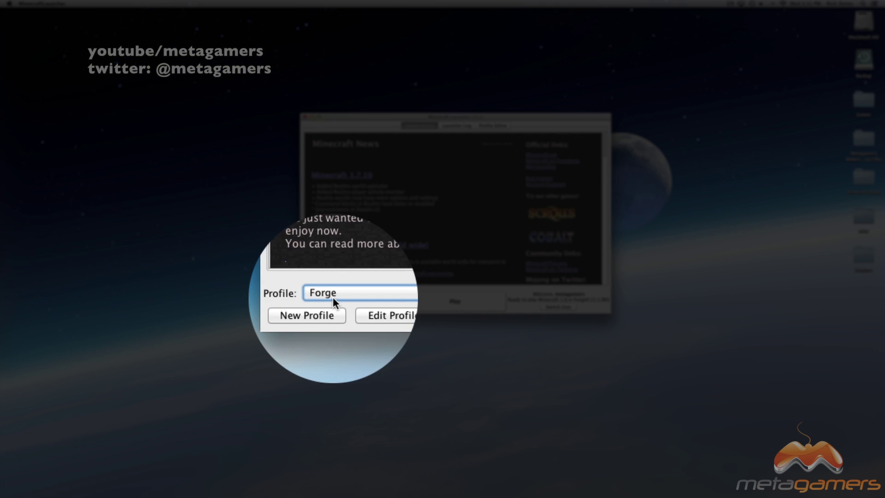
Check that the Forge profile's settings use version release 1.6.4-Forge9.11.1.965, and close them without saving.
left_click(359, 306)
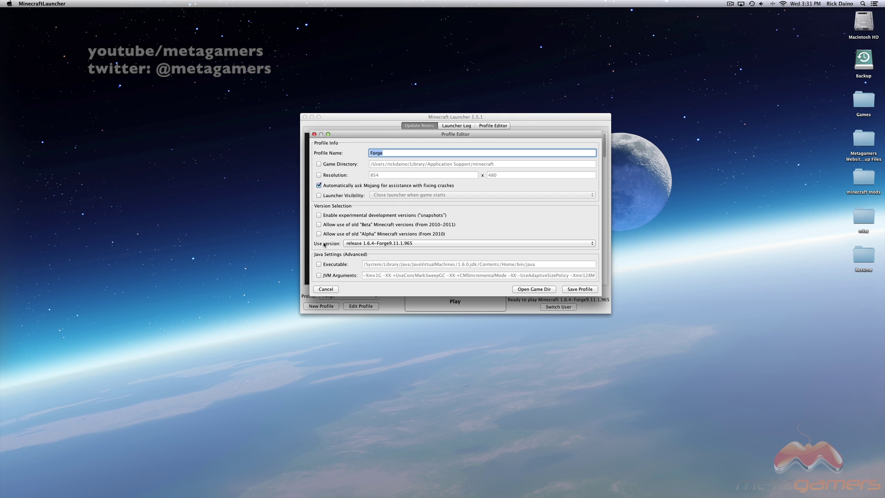
left_click(423, 244)
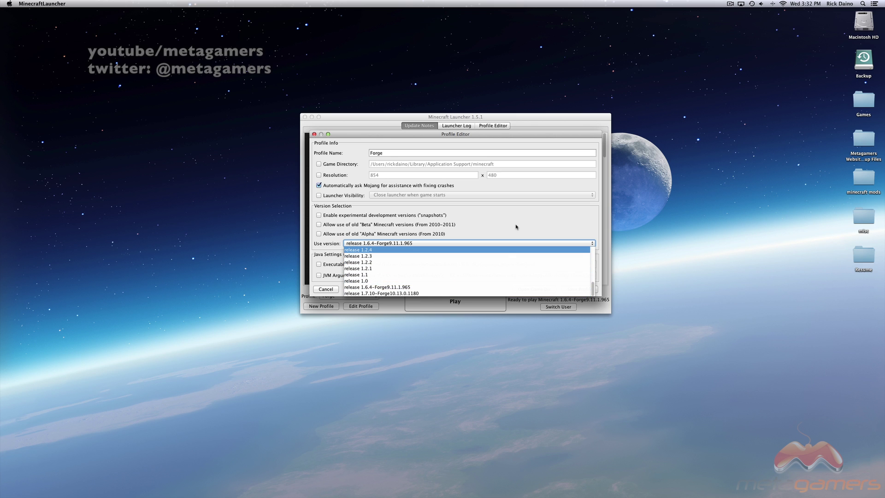
left_click(489, 288)
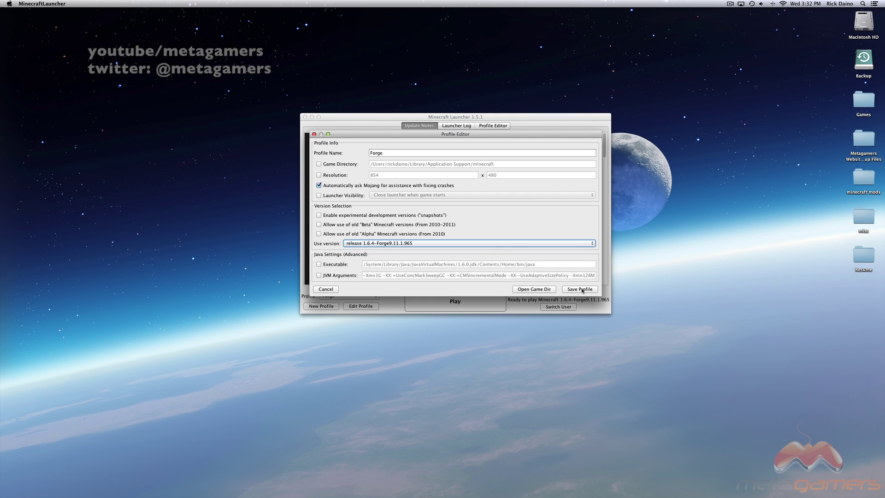
left_click(326, 289)
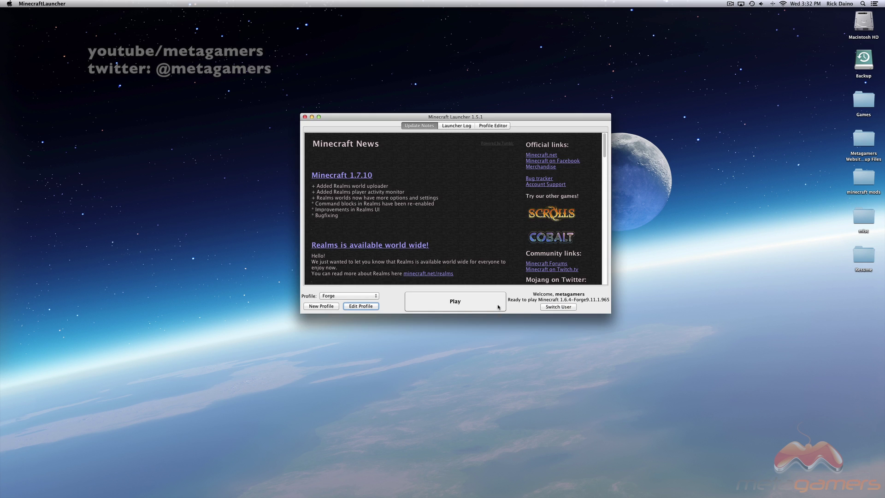
Switch the launcher profile to metagamers and back to Forge to compare their game versions.
left_click(373, 299)
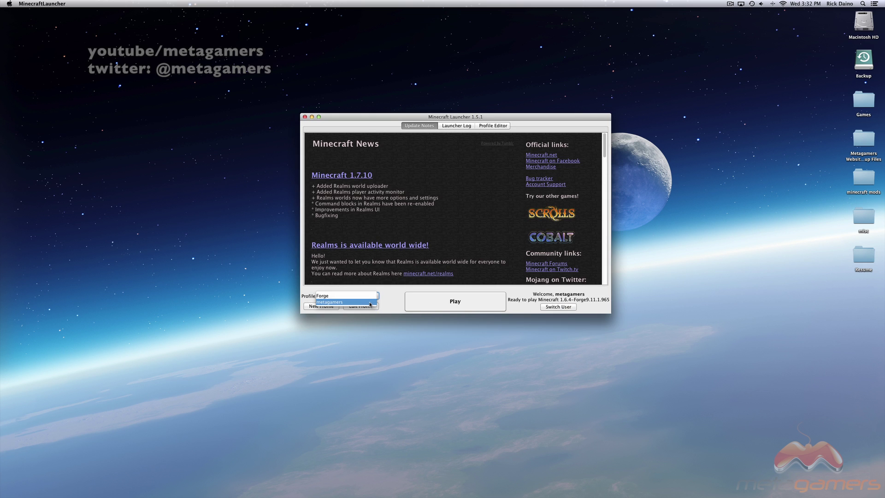
left_click(370, 302)
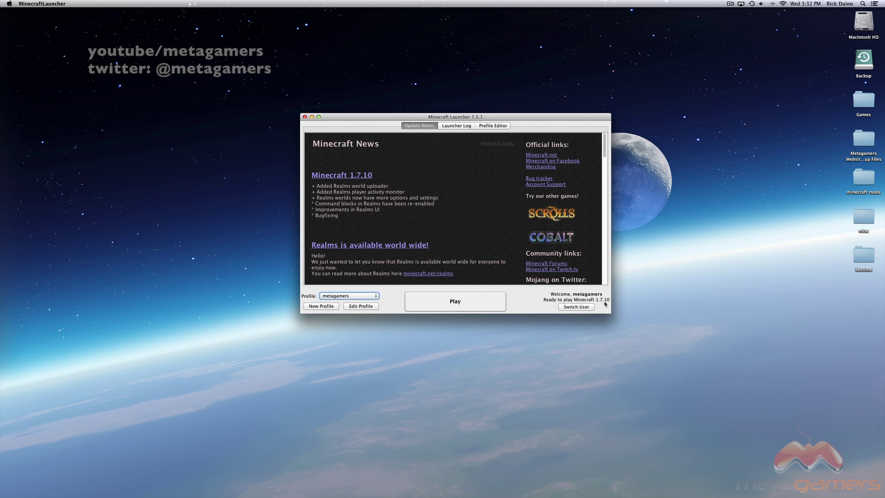
left_click(373, 298)
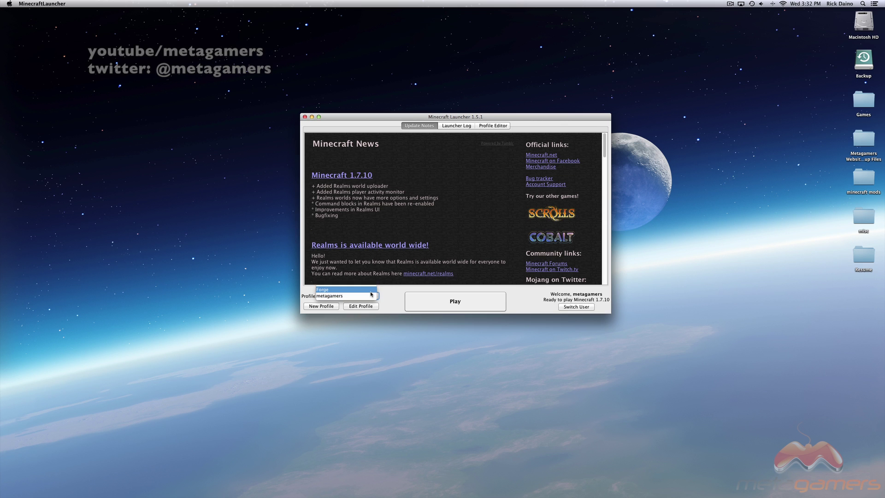
left_click(371, 289)
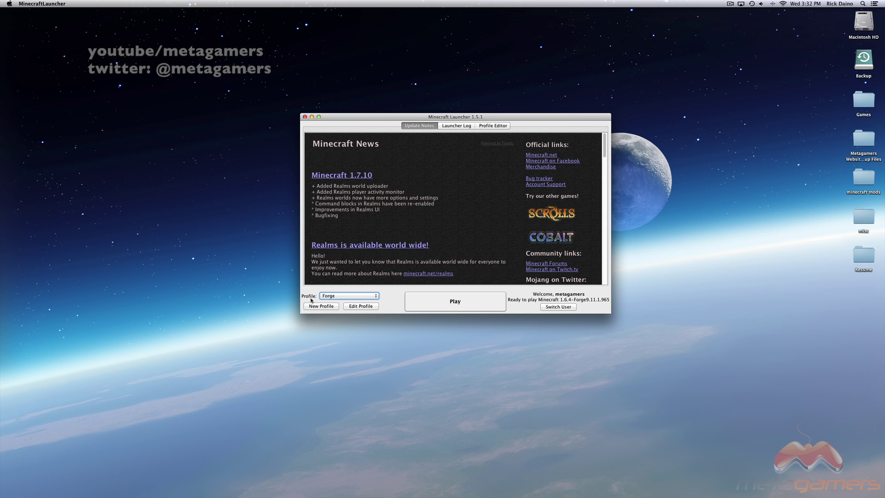
Launch the game with the Forge profile and check the mod list for OreSpawn, returning to the title screen.
left_click(445, 305)
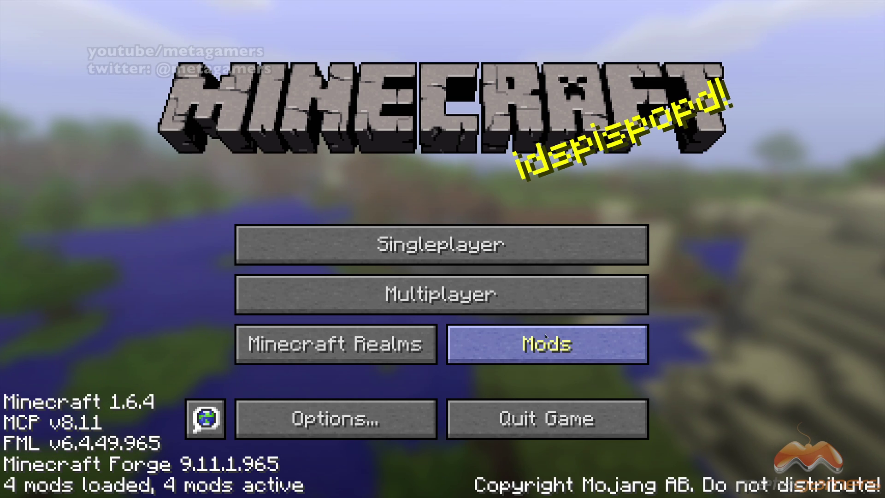
left_click(498, 339)
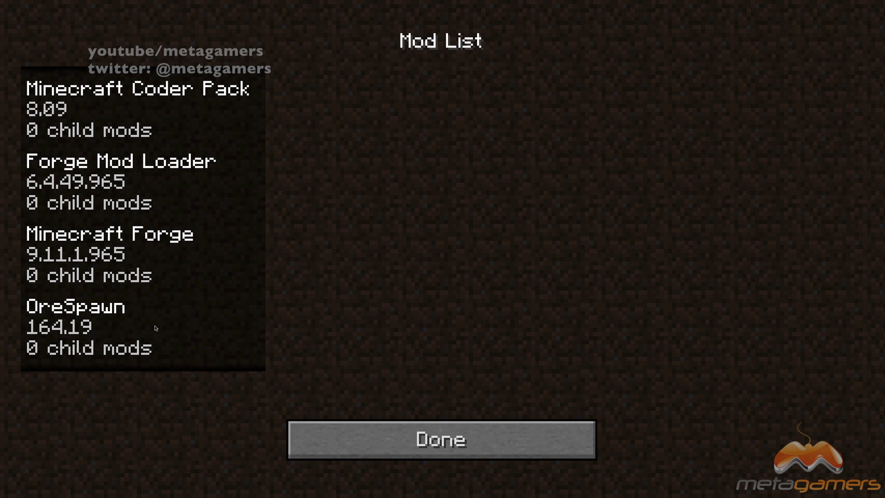
left_click(318, 443)
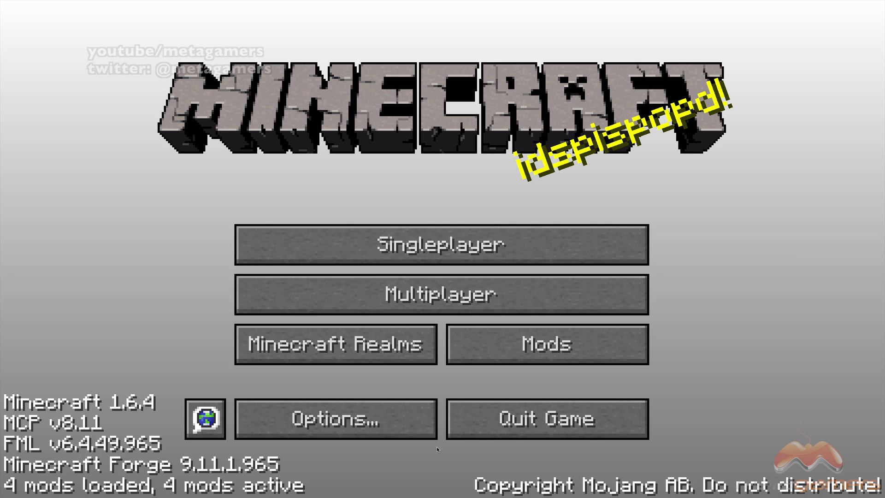
Load the singleplayer world Orespawn Test and walk forward in it.
left_click(454, 251)
left_click(329, 112)
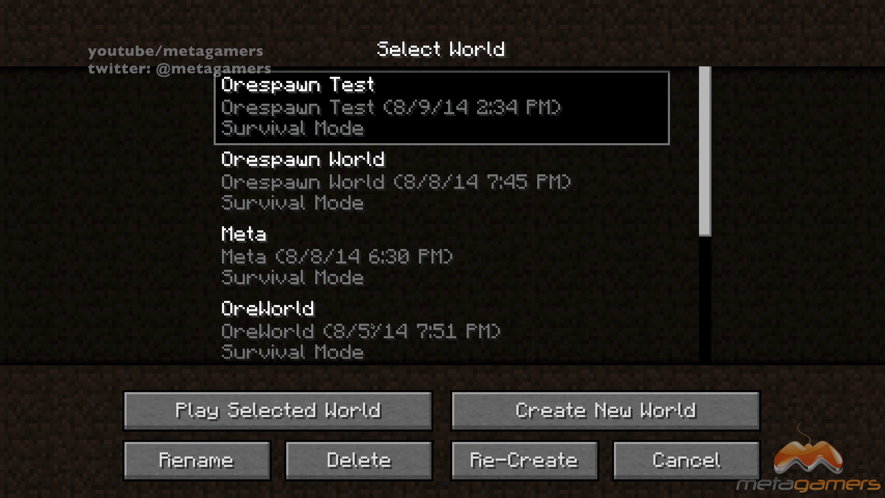
left_click(358, 407)
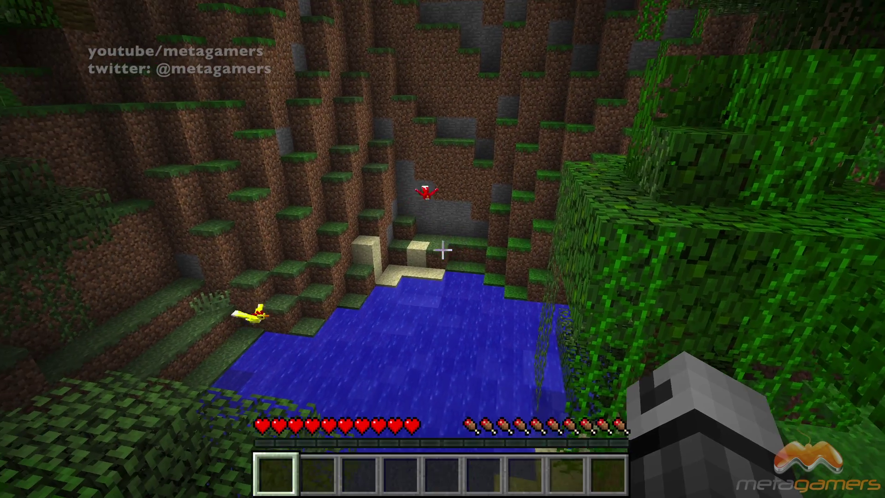
key("w")
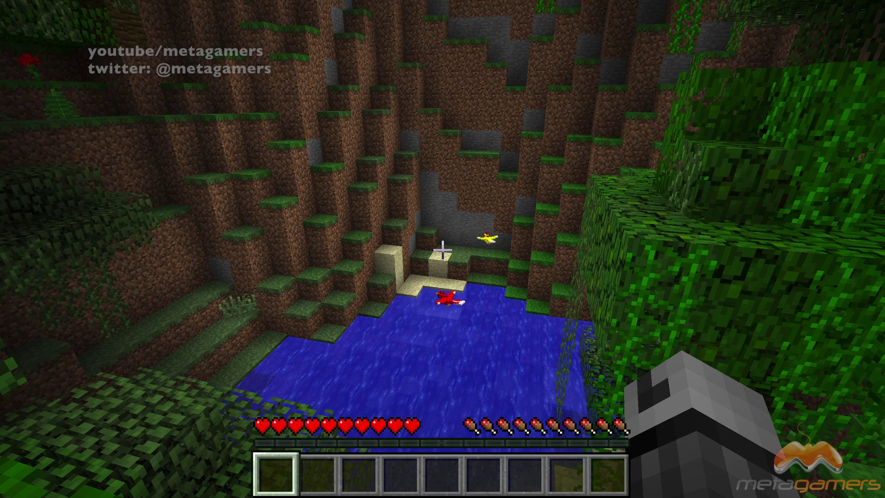